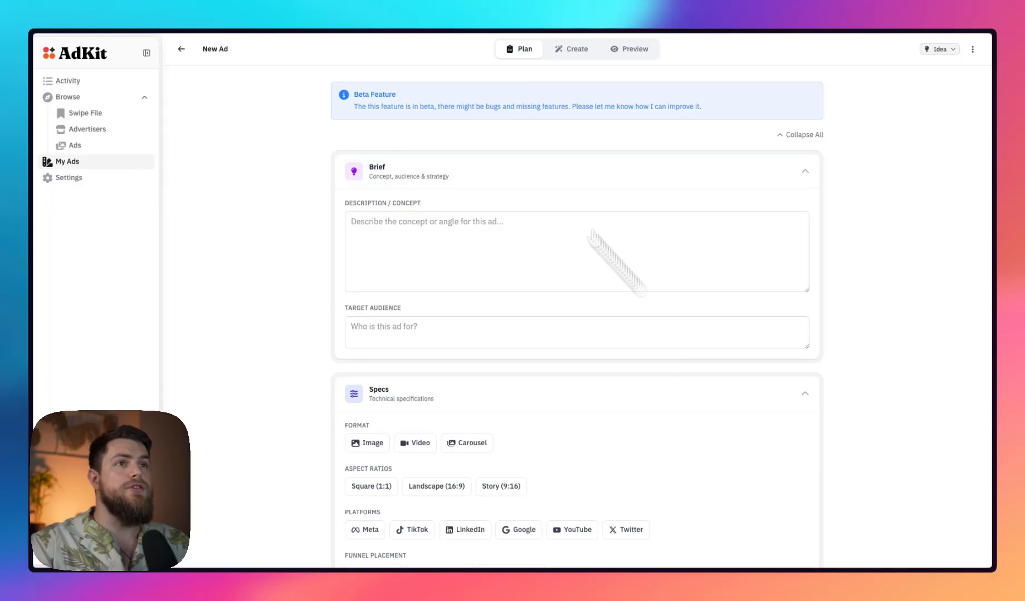
Look over the new ad's brief and specs, and start generating an ad image from scratch
scroll(512, 388, down, 1)
scroll(511, 387, down, 1)
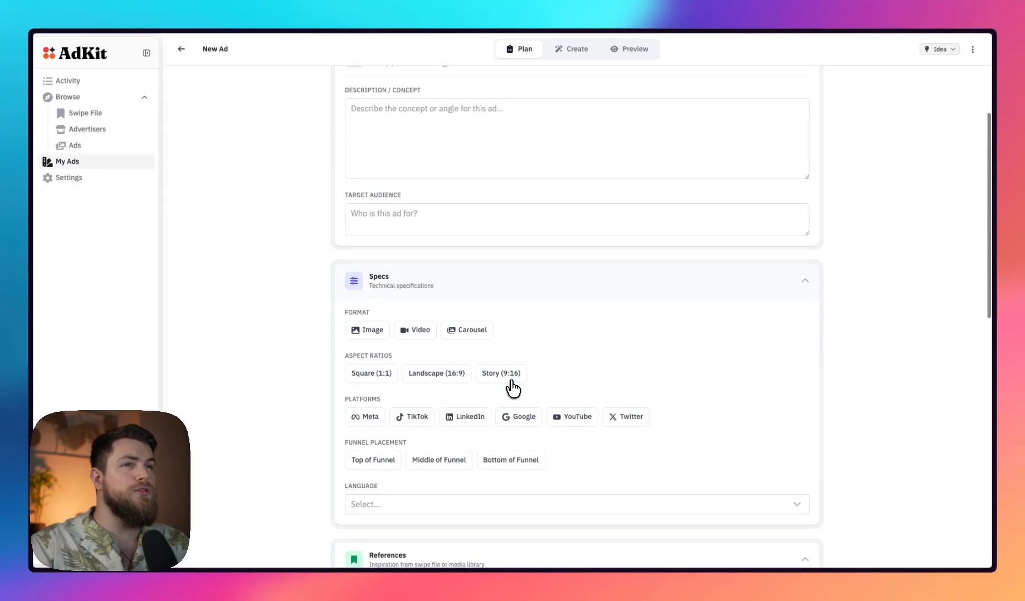
scroll(513, 388, up, 2)
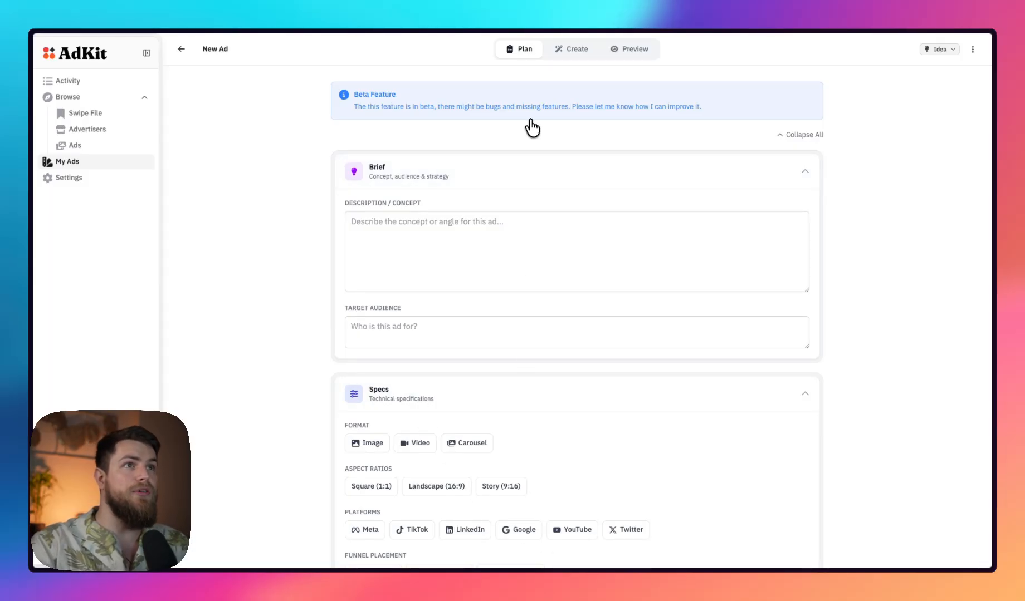
click(573, 52)
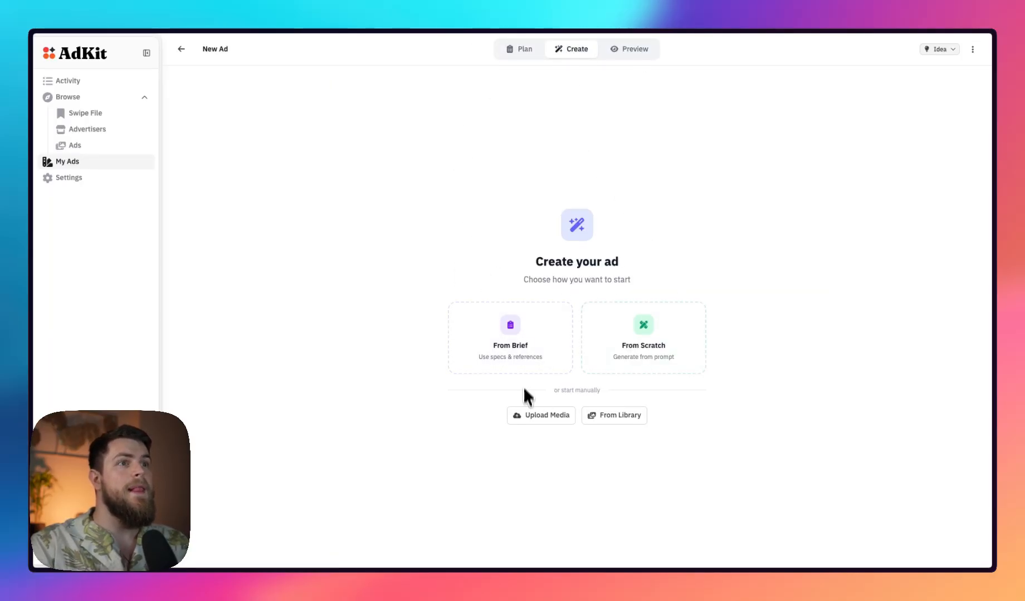
click(668, 339)
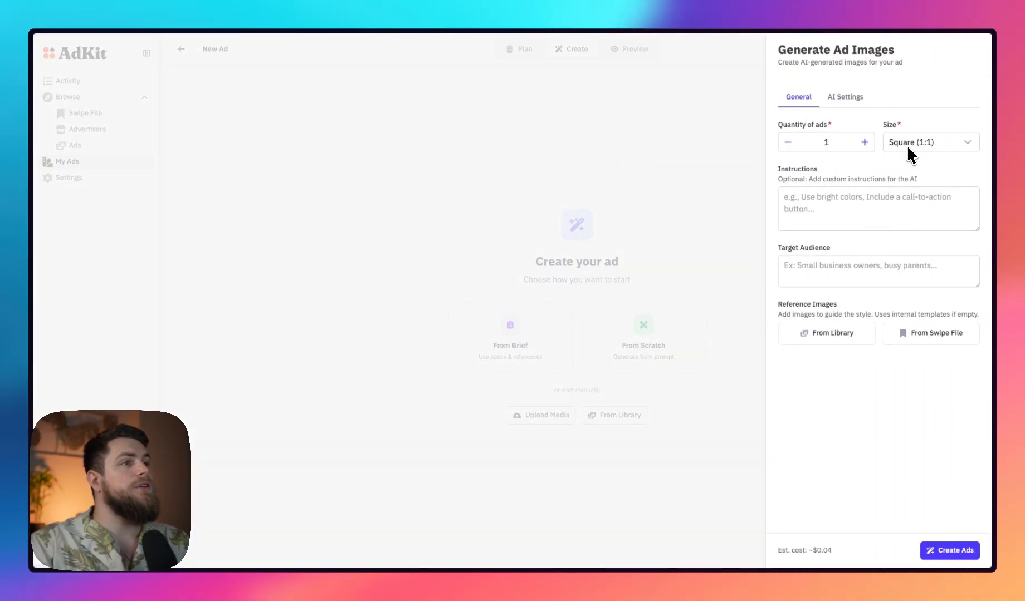
Add the Gusto ad from the swipe file as a reference image
click(940, 335)
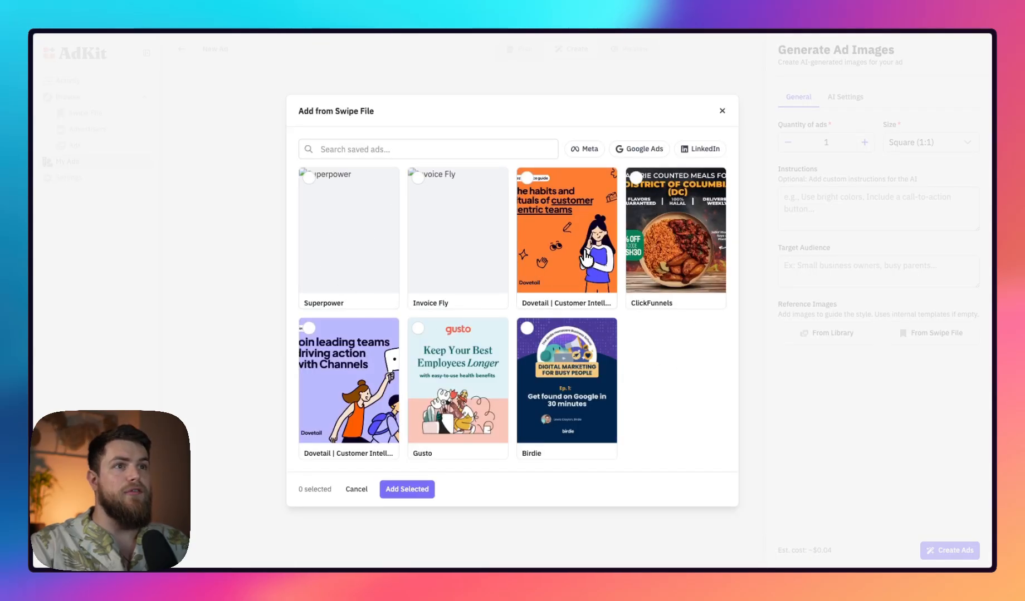
click(453, 381)
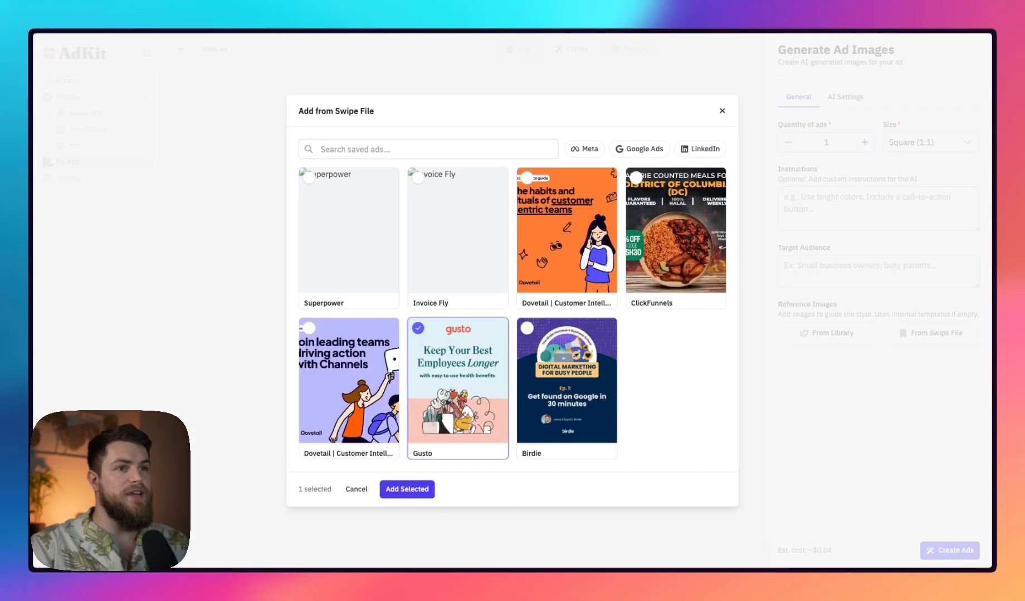
click(426, 488)
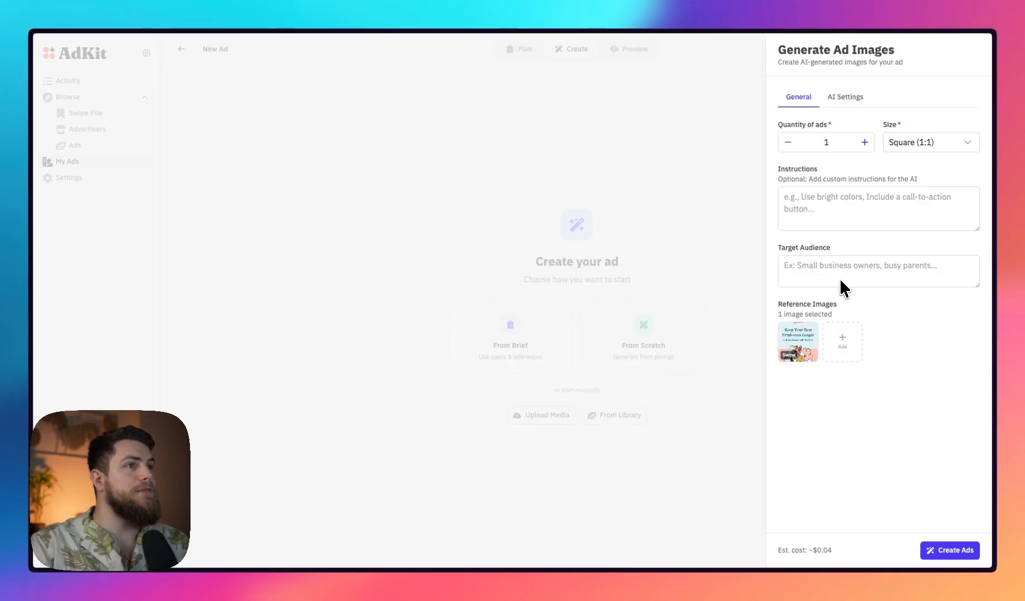
Review the AI settings for the image generation, including the provider API keys and the available models
click(786, 213)
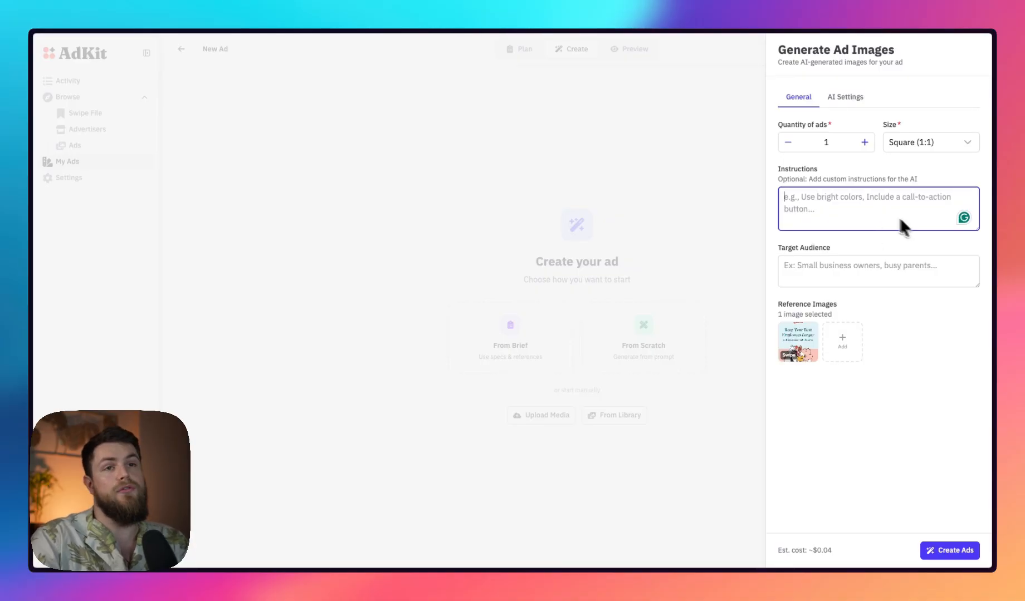
click(847, 97)
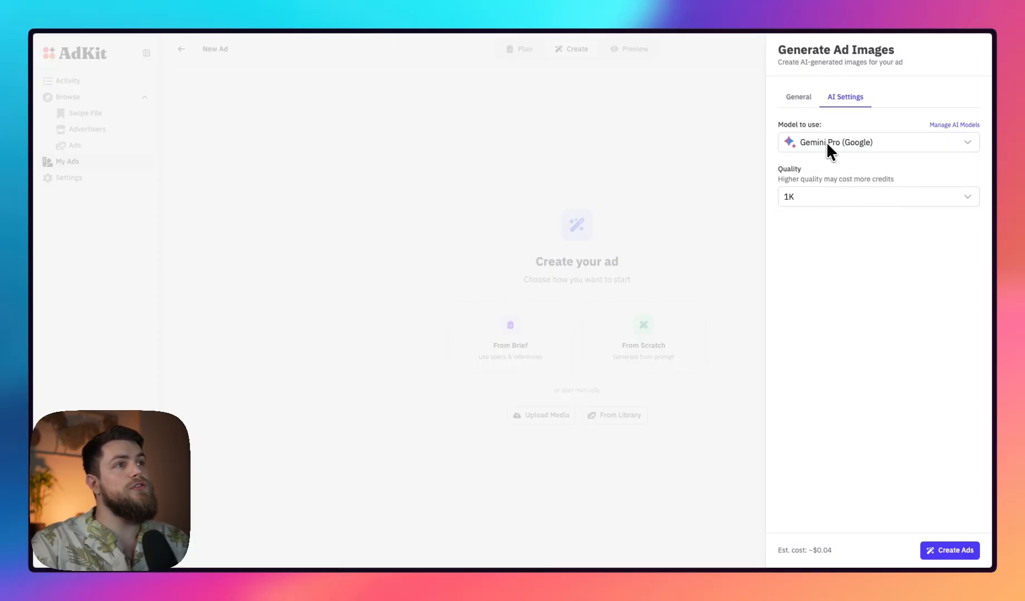
click(941, 125)
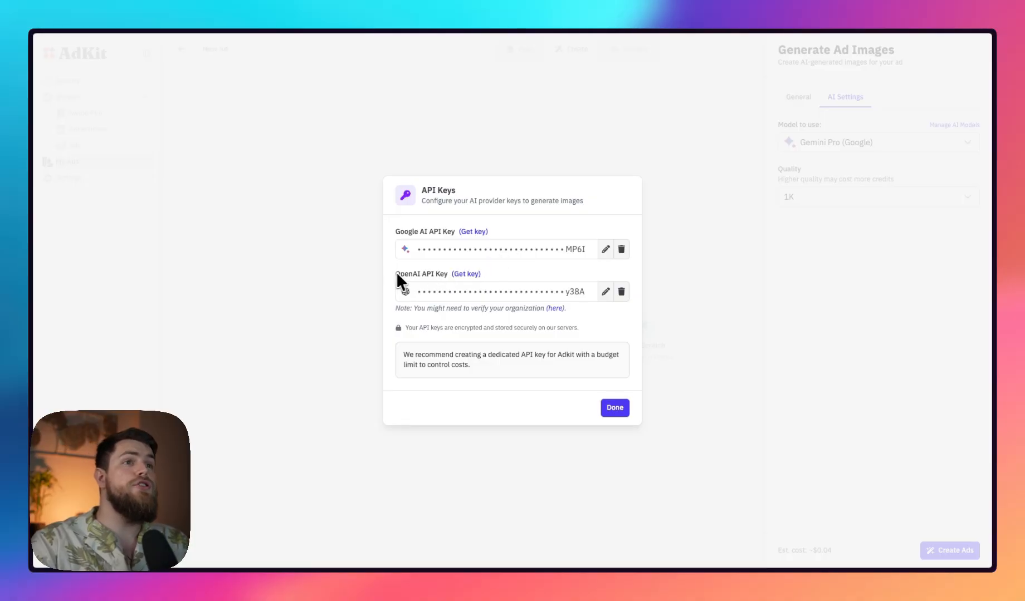
click(884, 301)
click(843, 143)
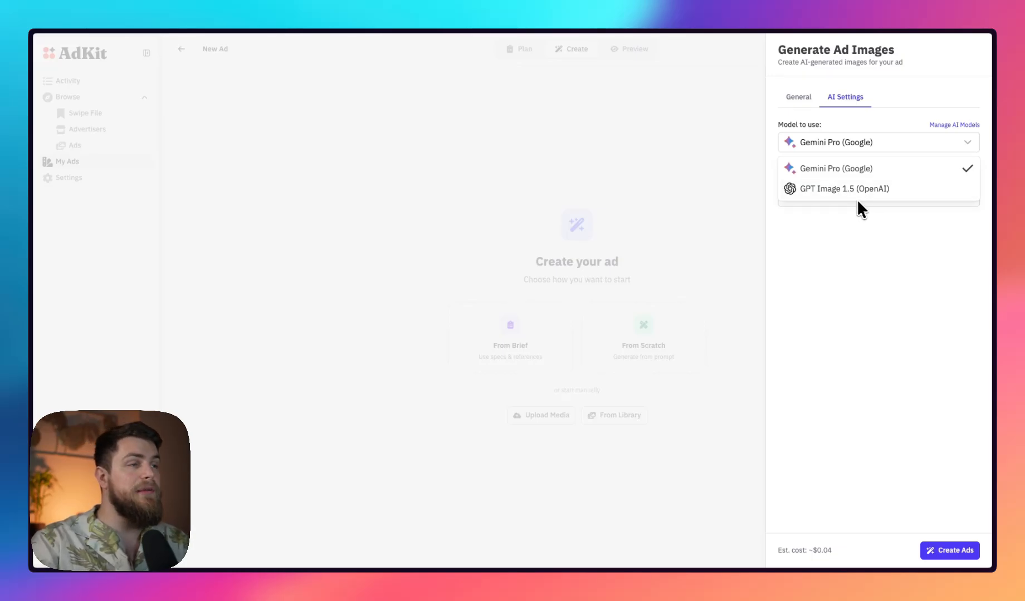
click(860, 230)
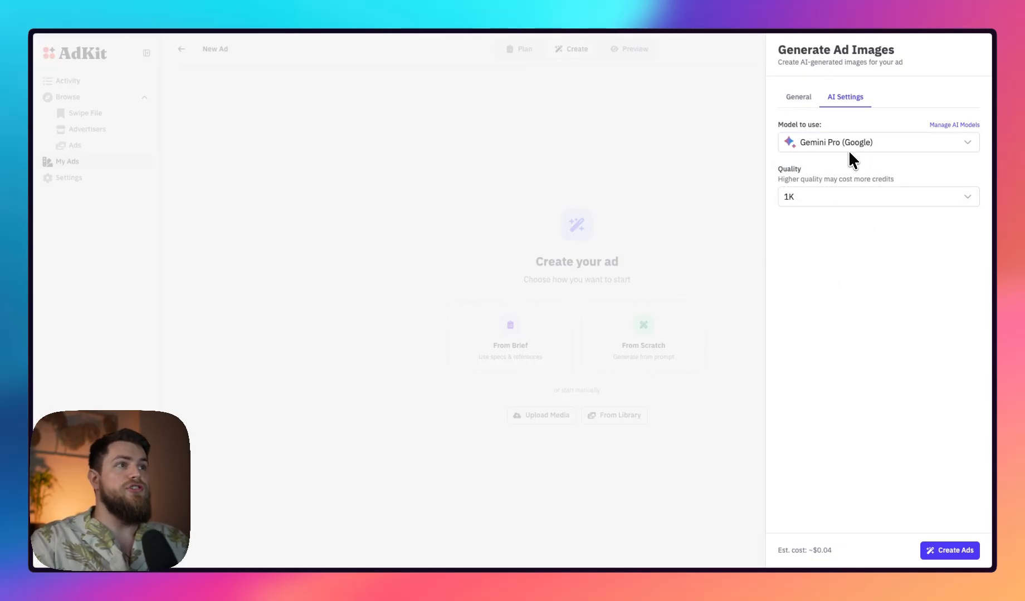
Keep the size at Square (1:1), generate one ad image and dismiss the completion notice
click(796, 99)
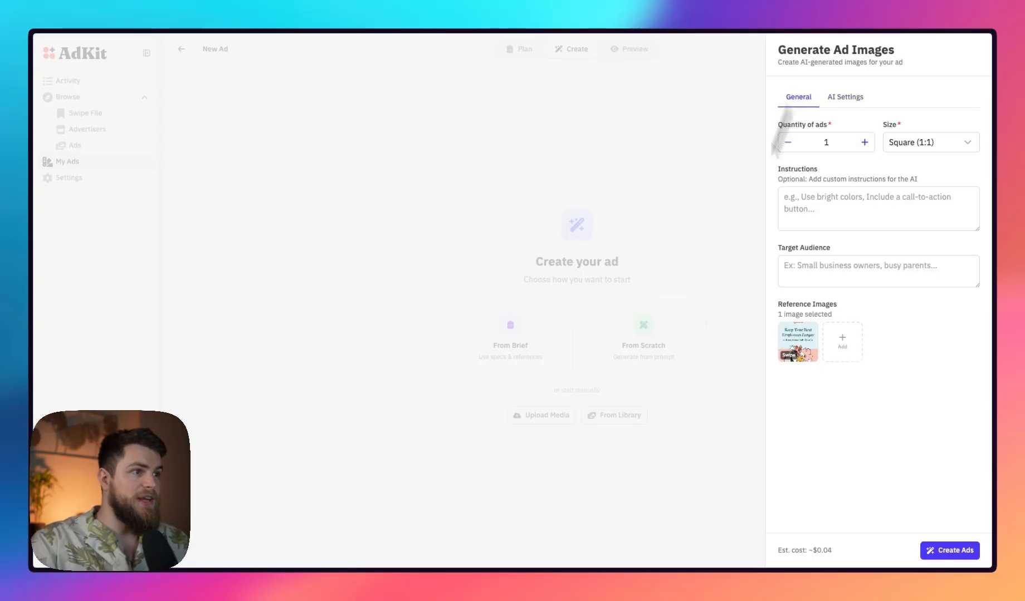
click(943, 146)
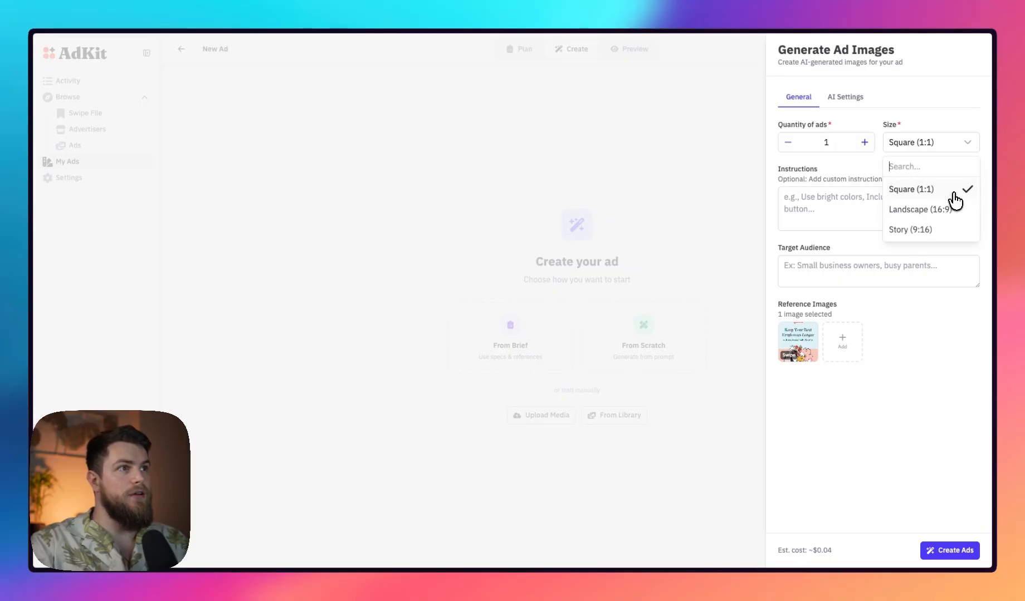
click(889, 451)
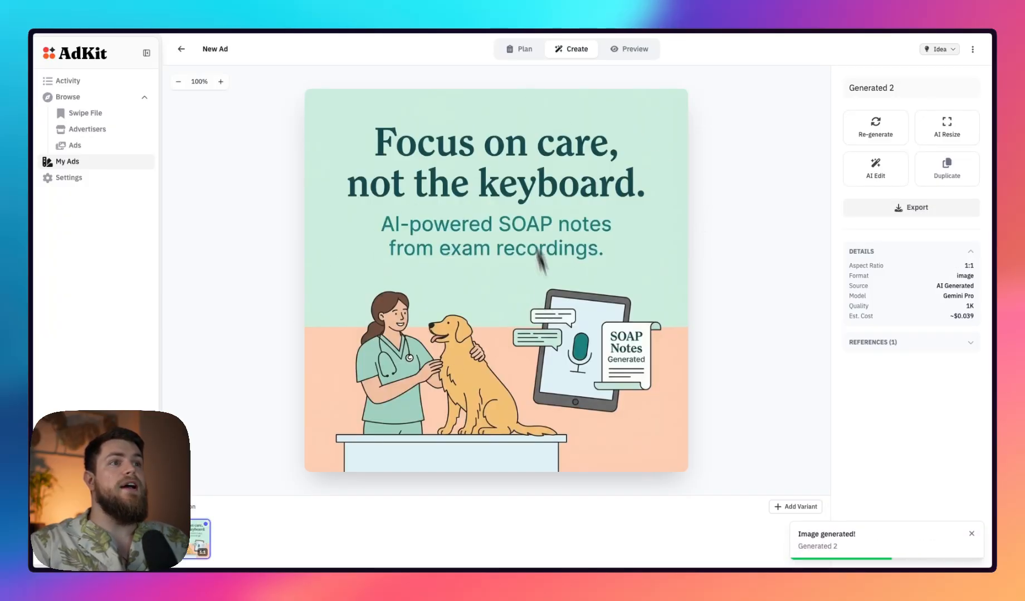
click(971, 533)
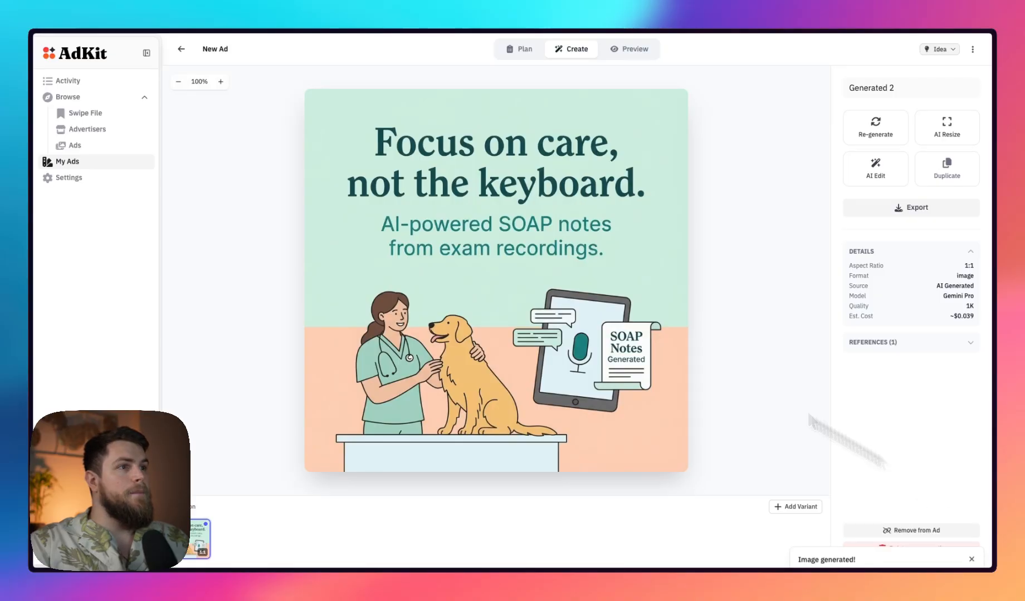
View the reference image used for the generated ad in full size, and close it
click(889, 343)
click(863, 367)
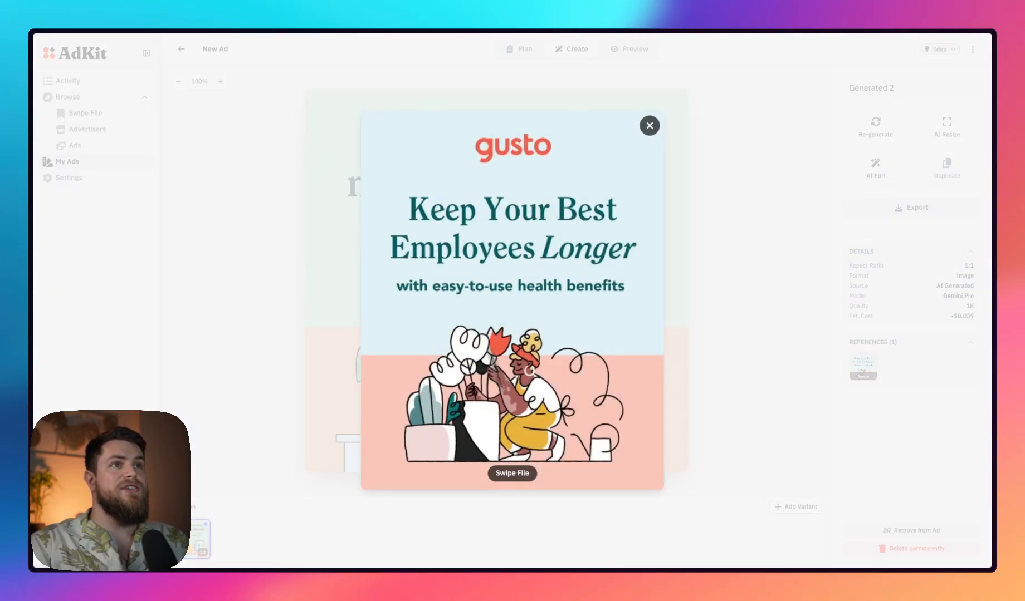
click(763, 296)
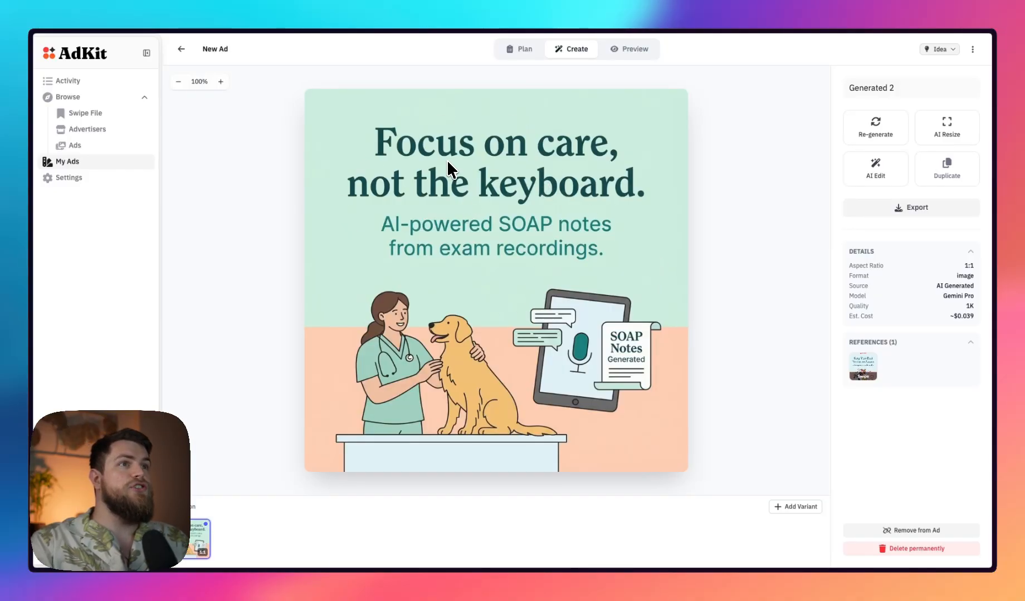
Apply an AI edit to the generated ad with the instruction "Change the dog to a cat"
click(872, 173)
text(Change the dog)
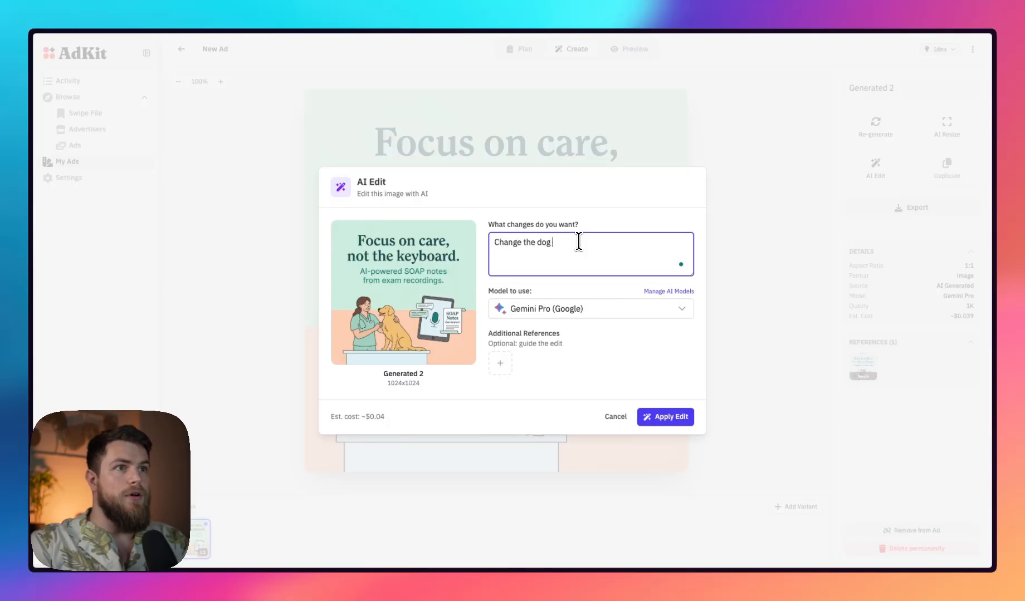
text( to a cat)
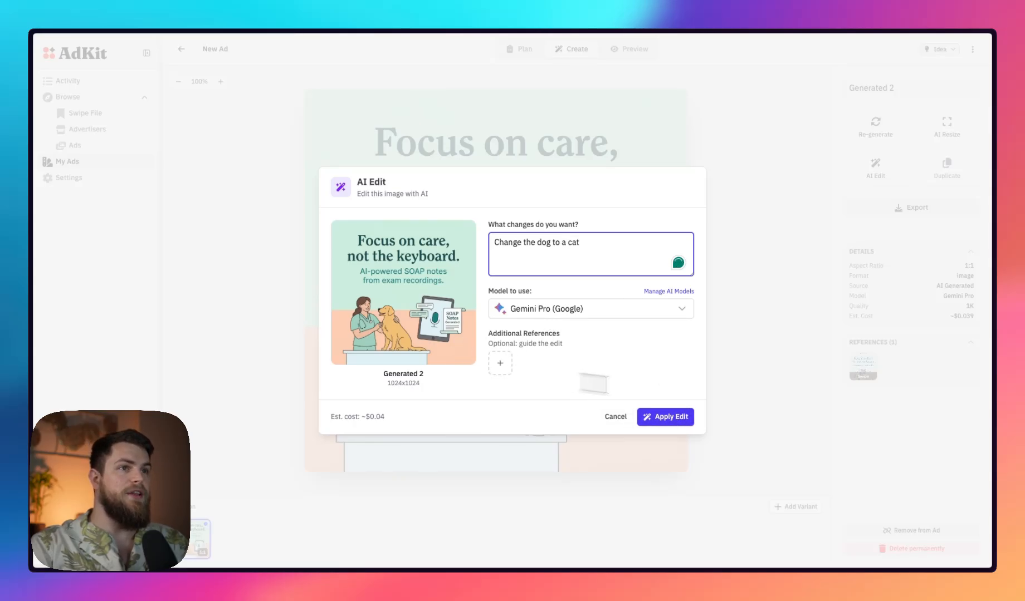
click(667, 422)
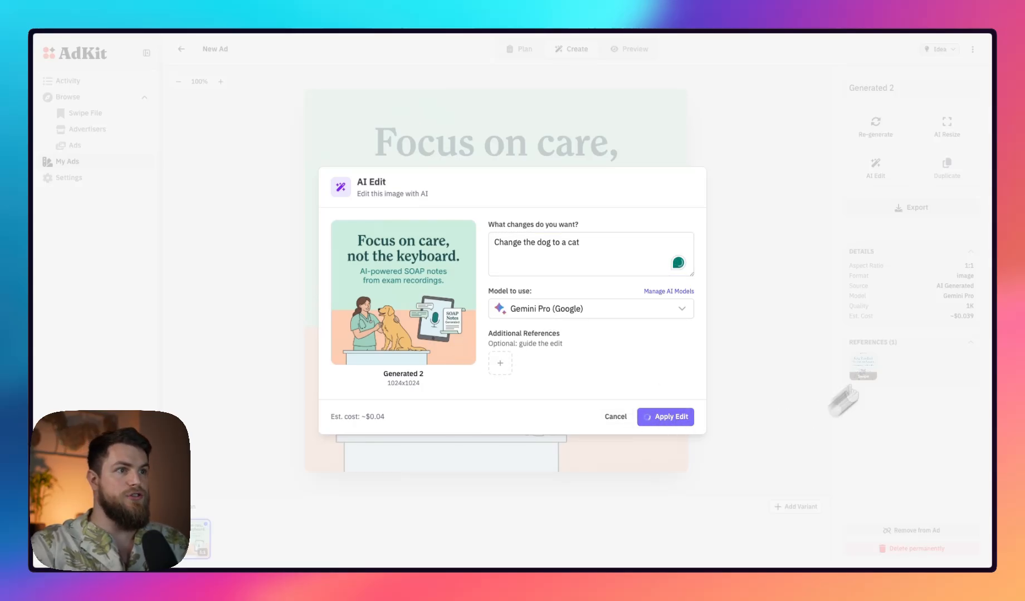
Resize the original square dog ad with AI to the Story (9:16) format
click(227, 551)
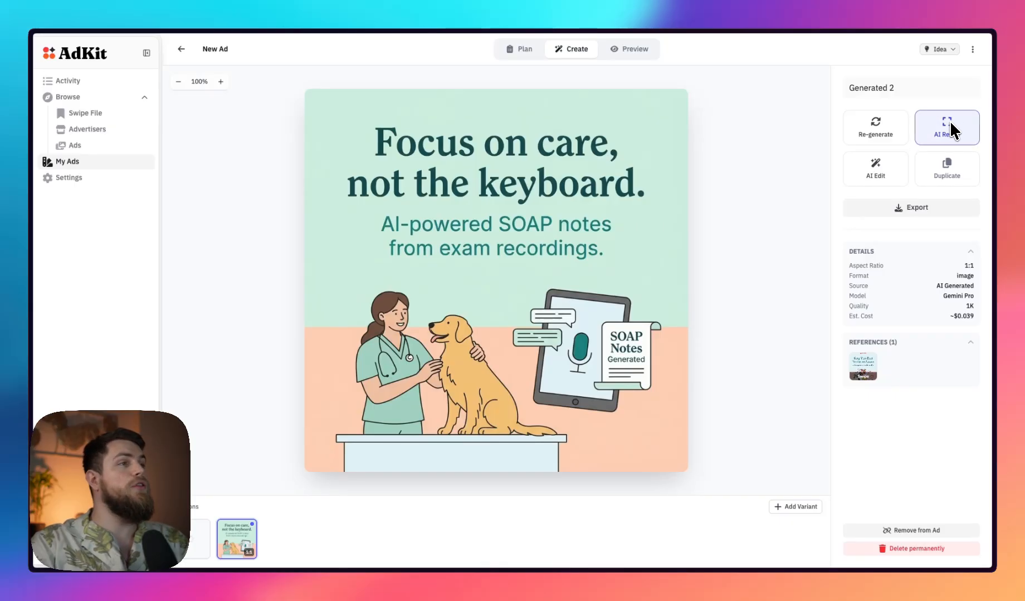
click(951, 123)
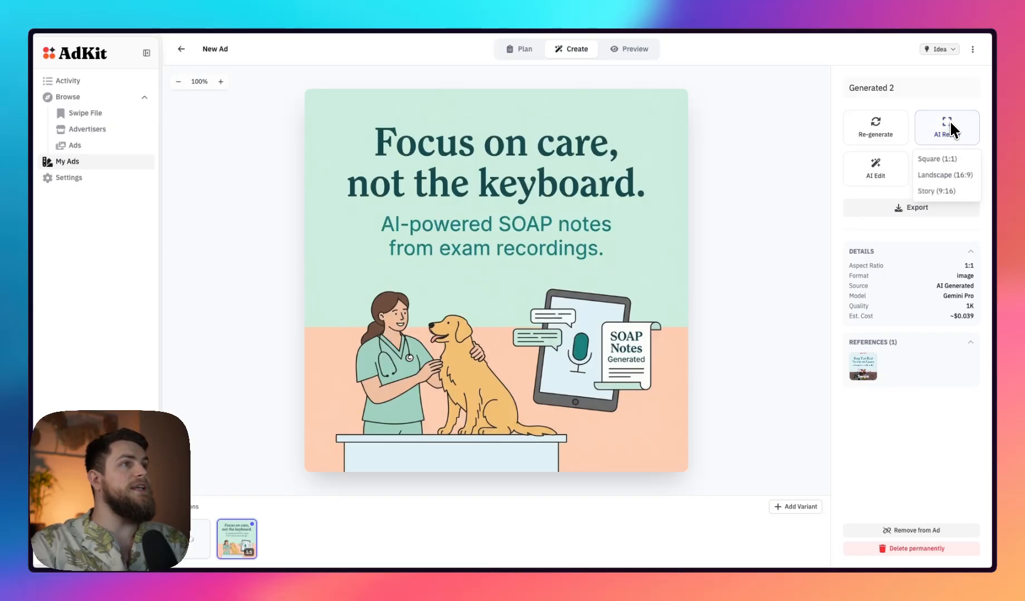
click(937, 191)
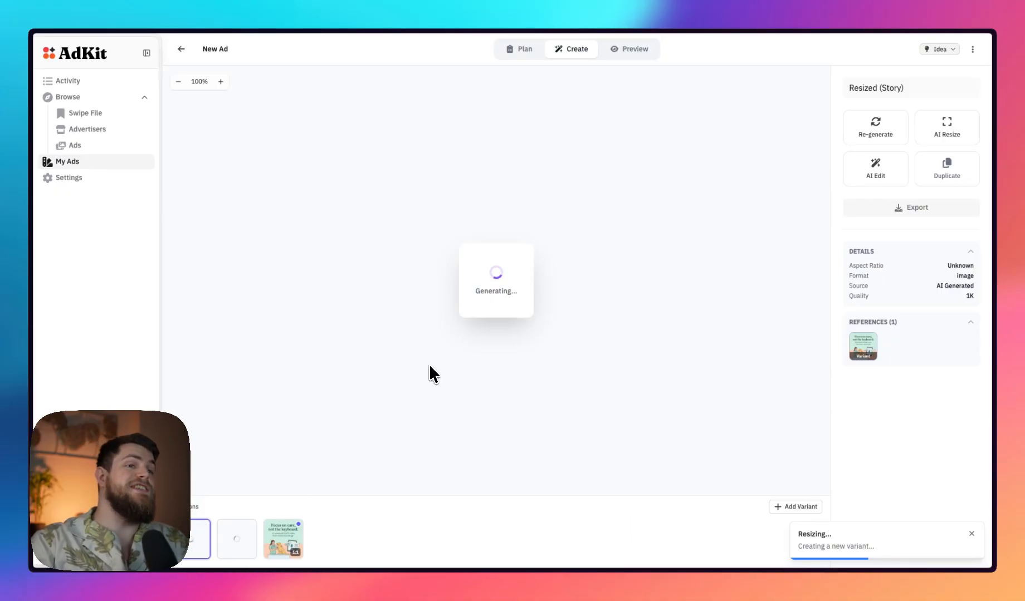
Compare the edited cat variant with the original square dog ad
click(270, 546)
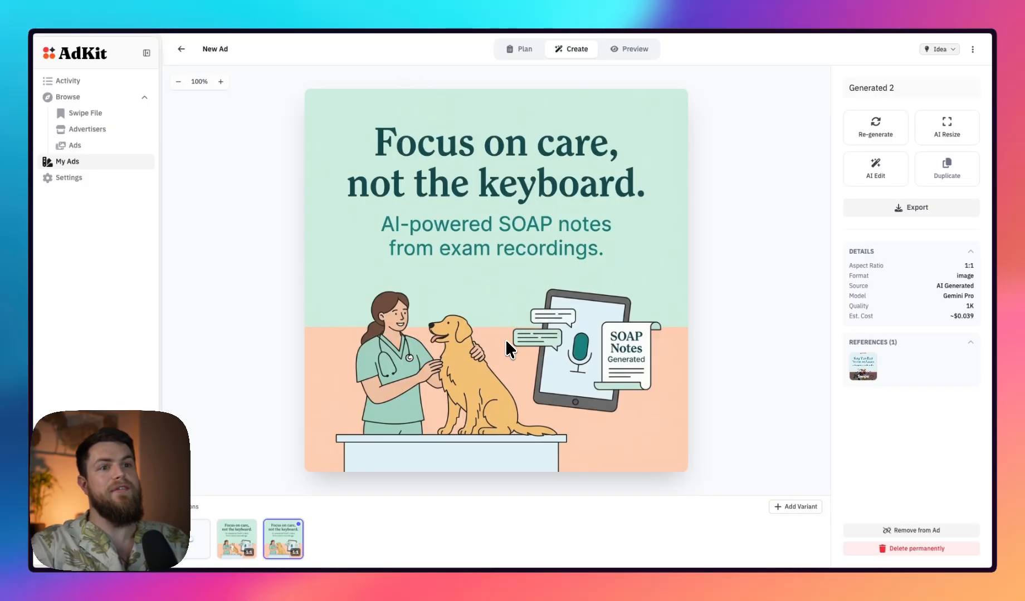
click(236, 535)
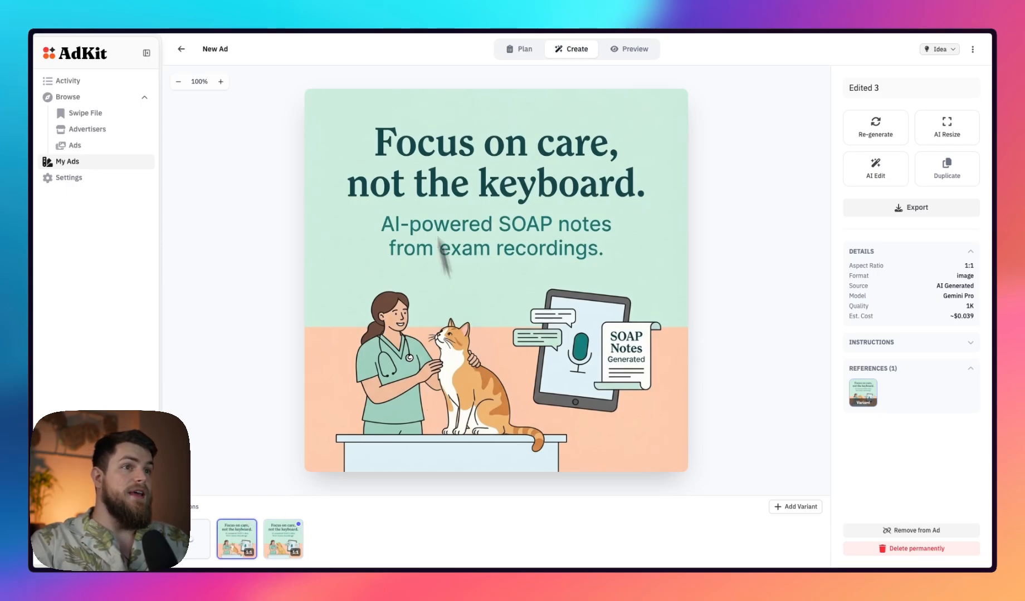
click(282, 539)
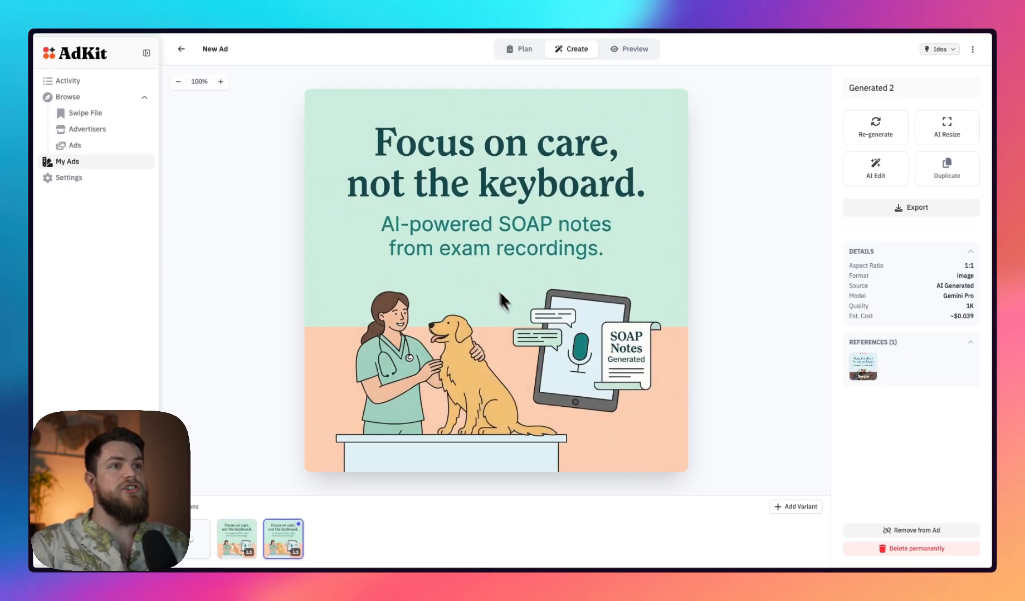
click(236, 537)
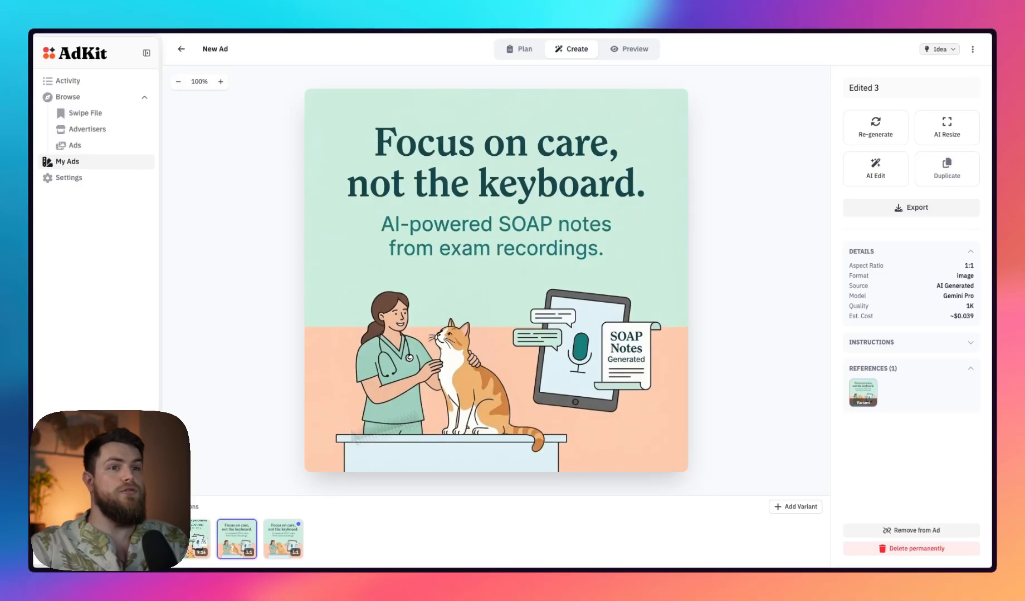
Compare the Story (9:16) variant with the original square ad and check its details and references
click(195, 539)
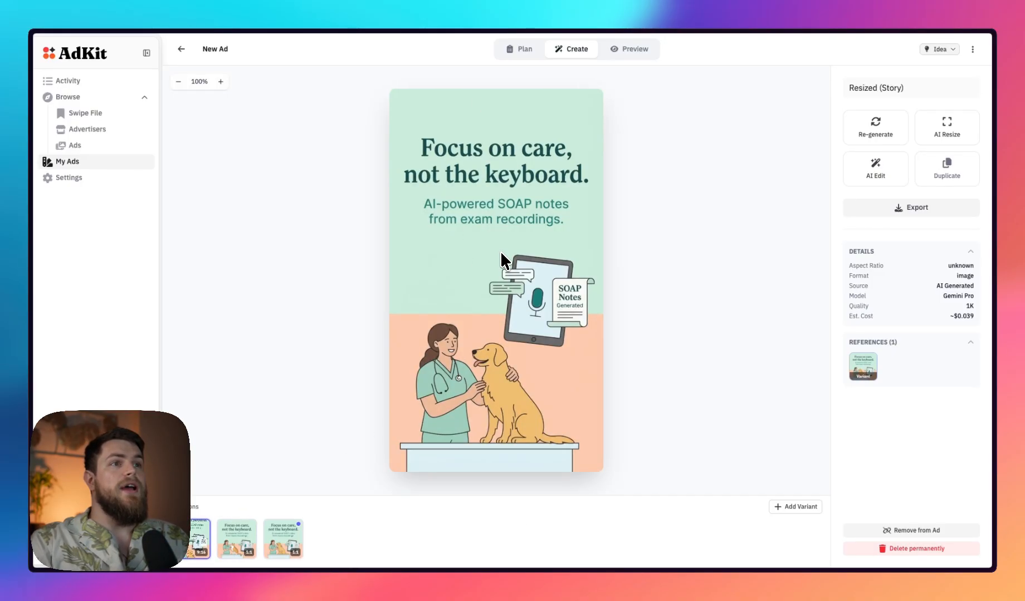
click(272, 542)
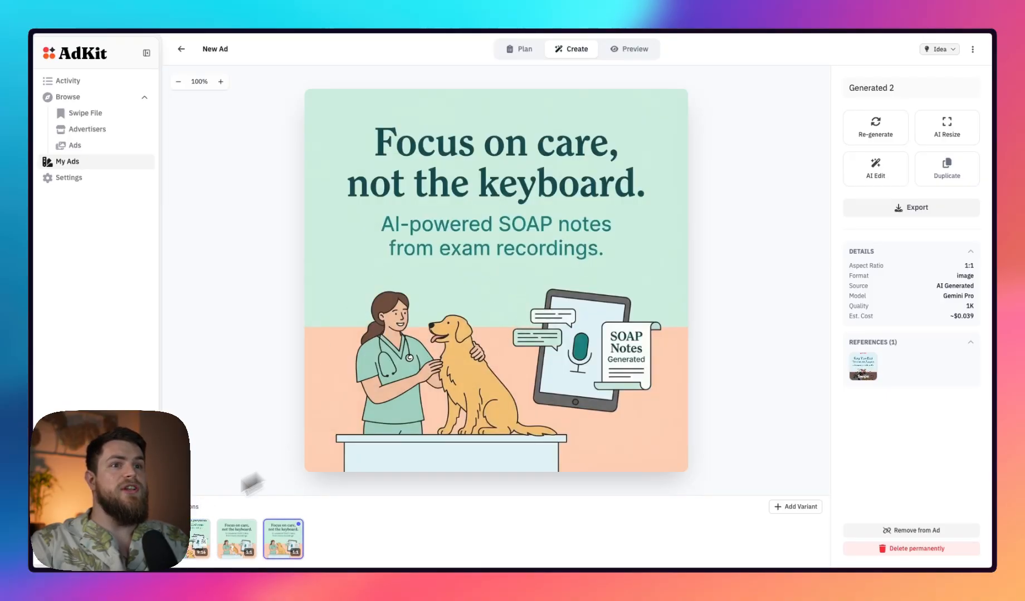
click(199, 539)
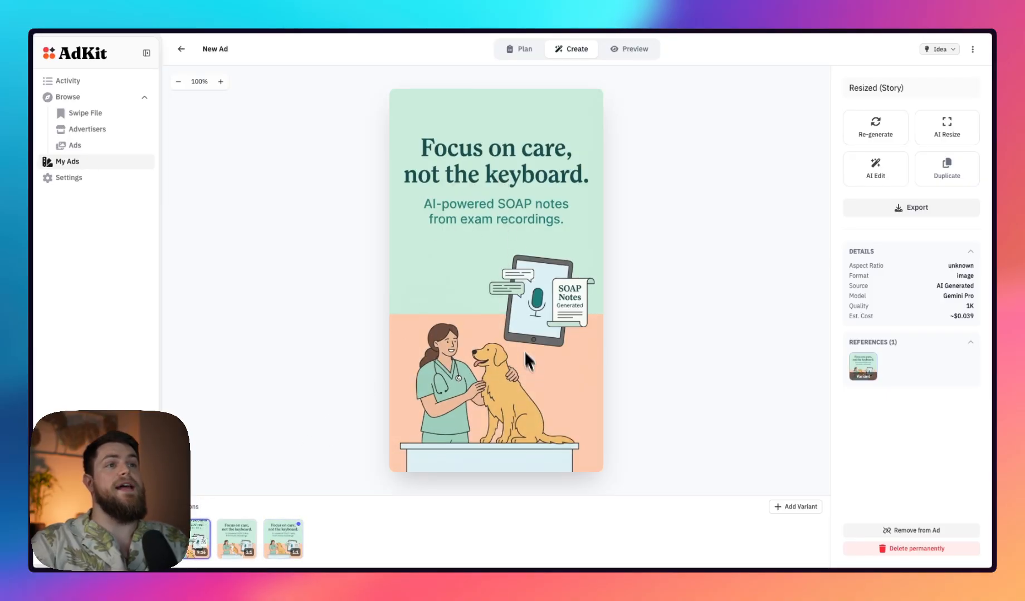
click(270, 544)
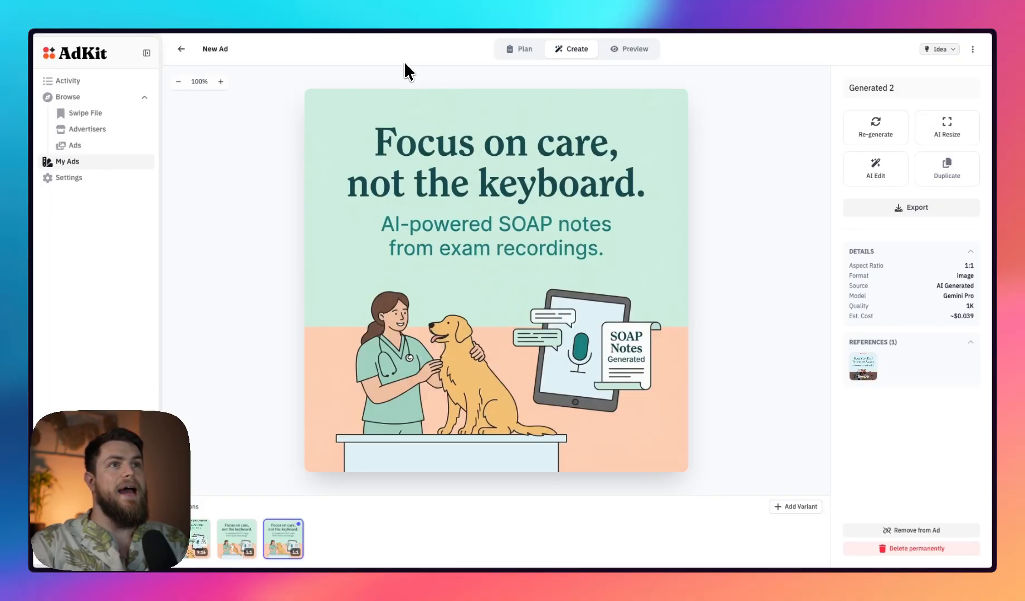
click(182, 559)
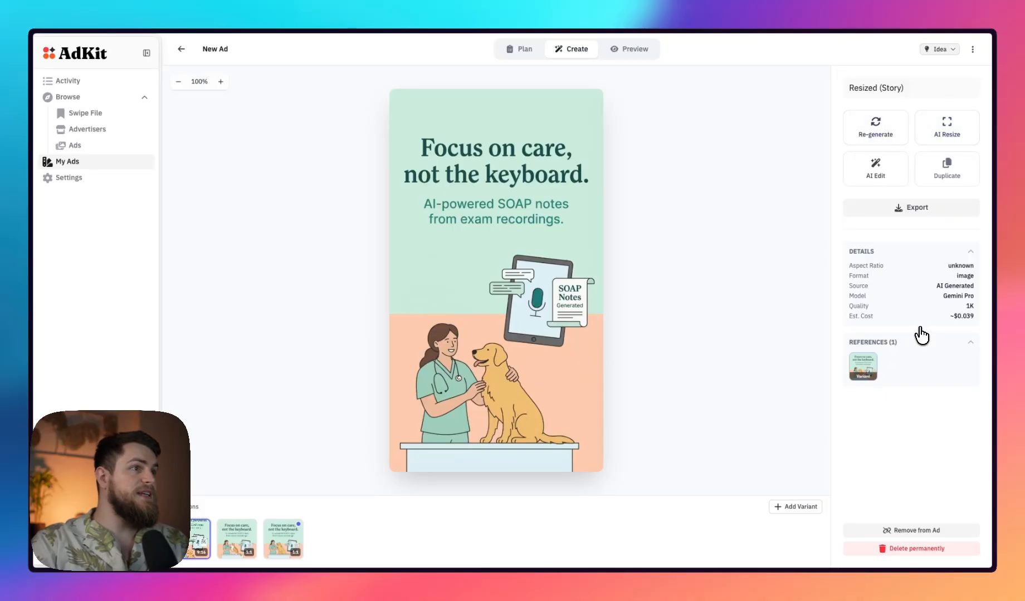
click(943, 343)
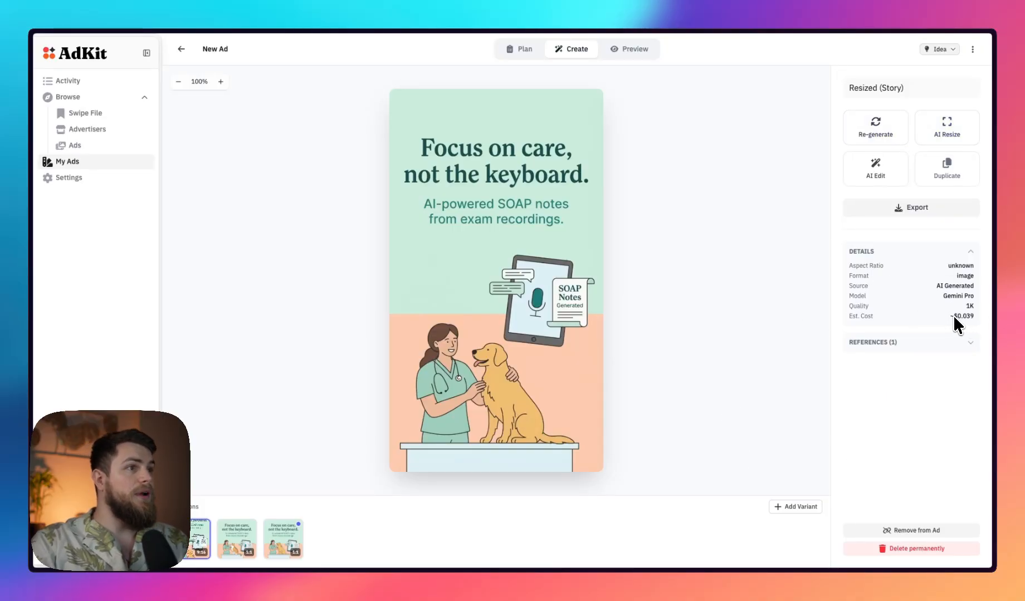
click(961, 340)
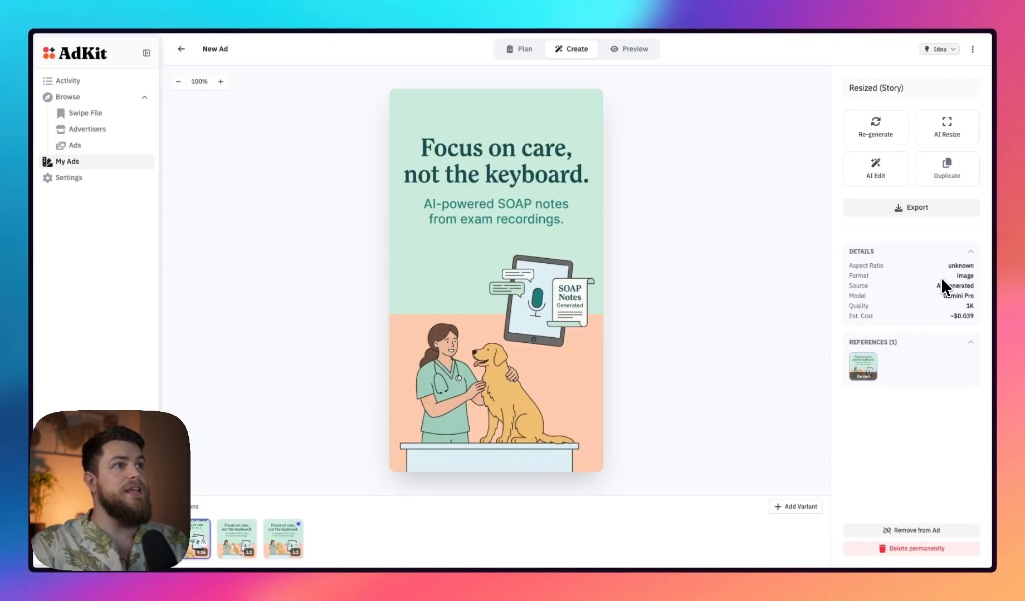
Download all variants of the ad and check the options for adding another variant
click(971, 50)
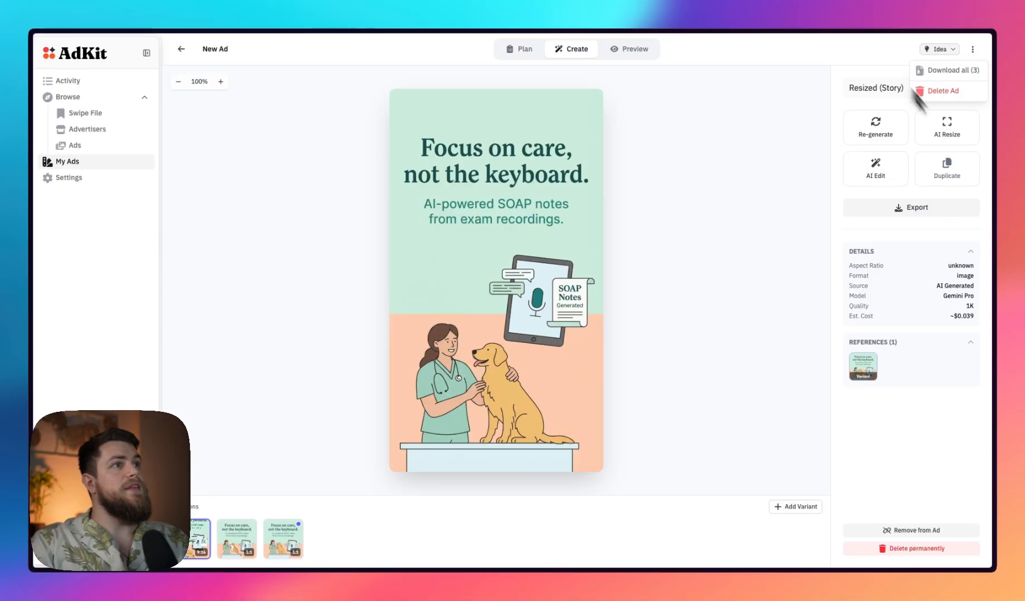
click(955, 71)
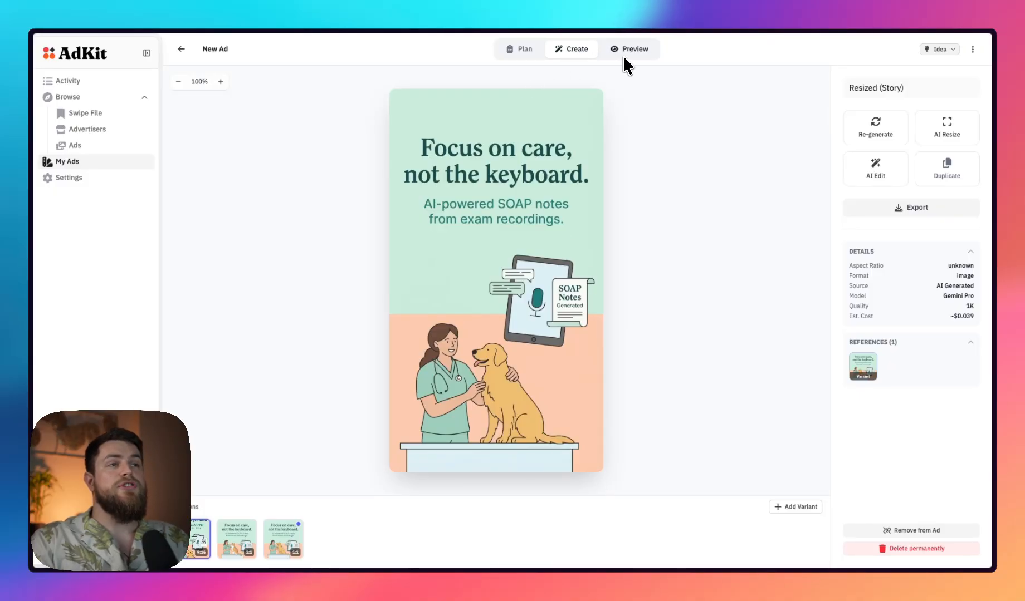
click(787, 510)
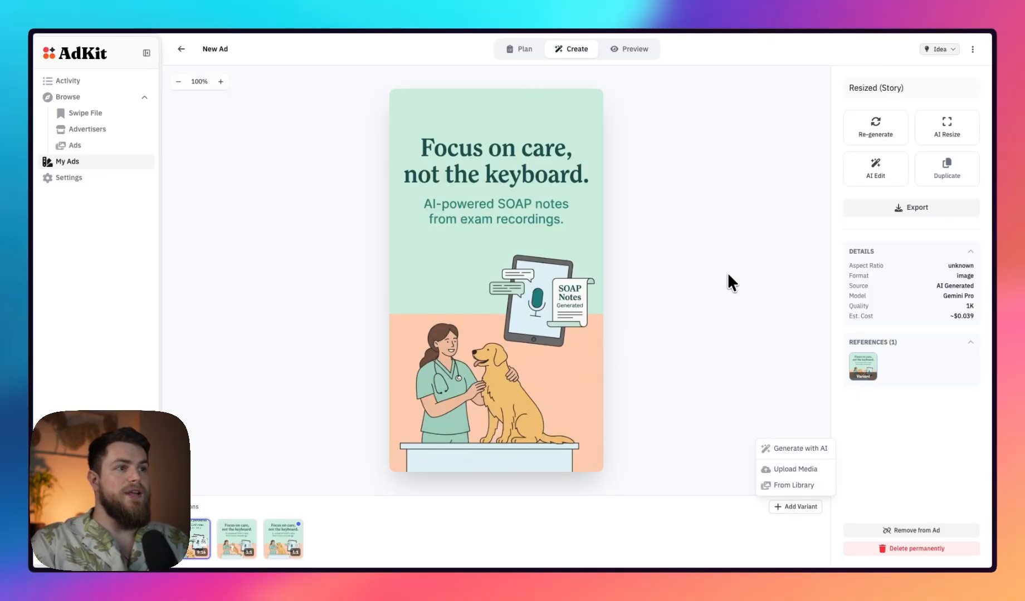
click(728, 272)
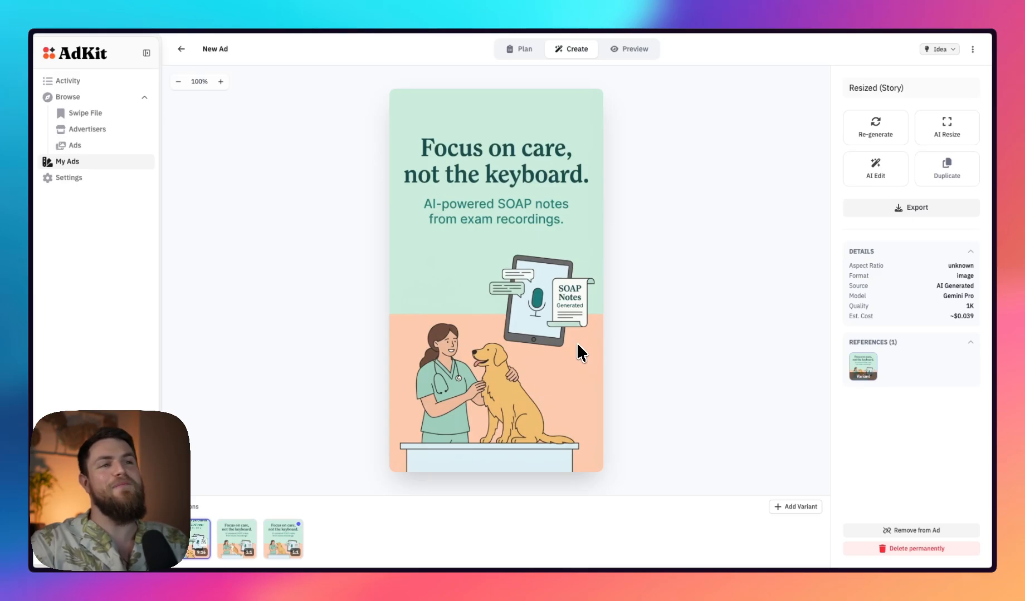
Review the original square dog ad against the edited cat variant, returning to the original
click(278, 532)
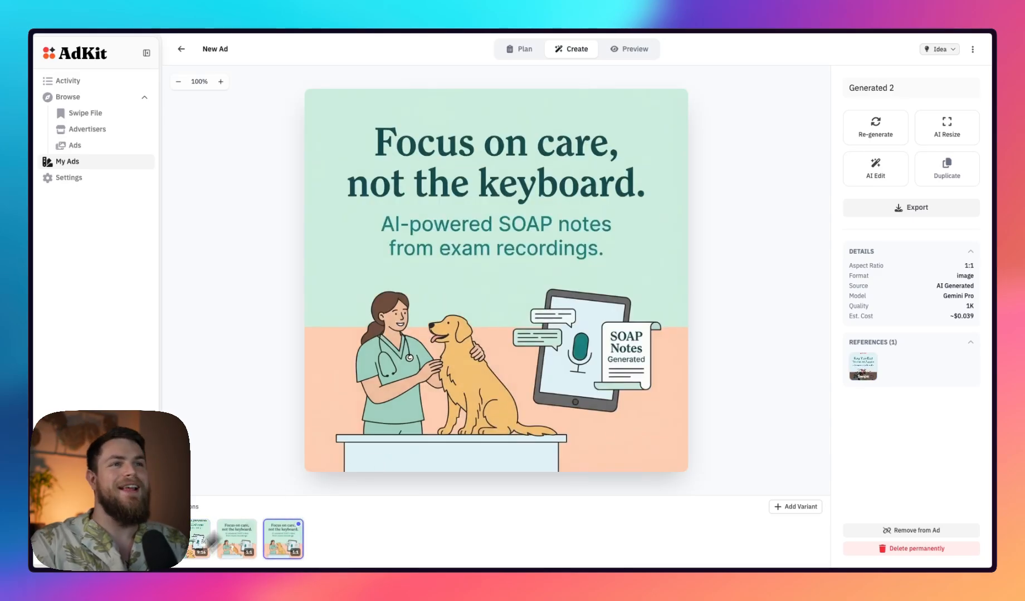
click(237, 549)
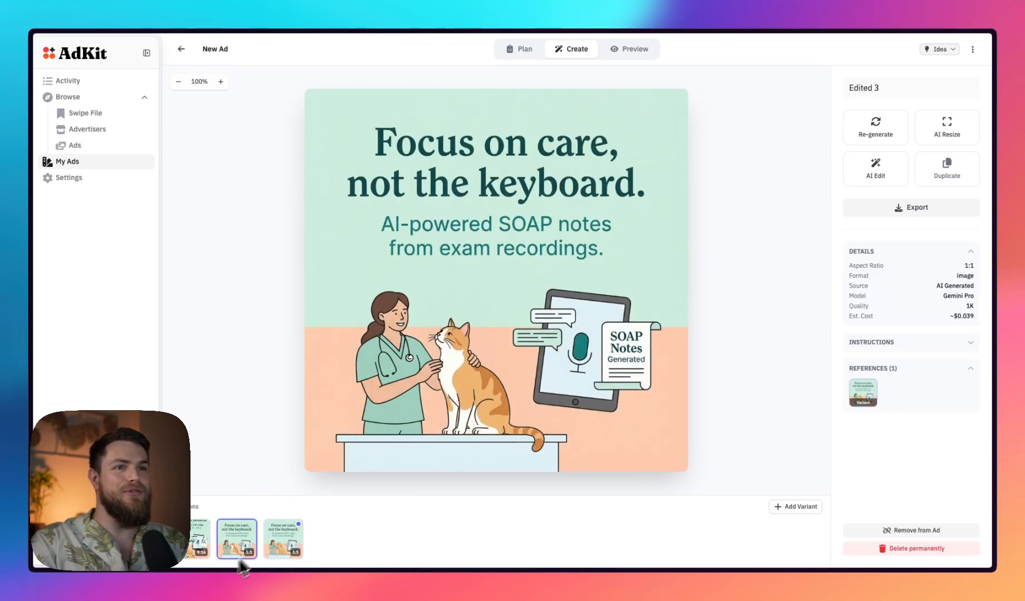
click(273, 549)
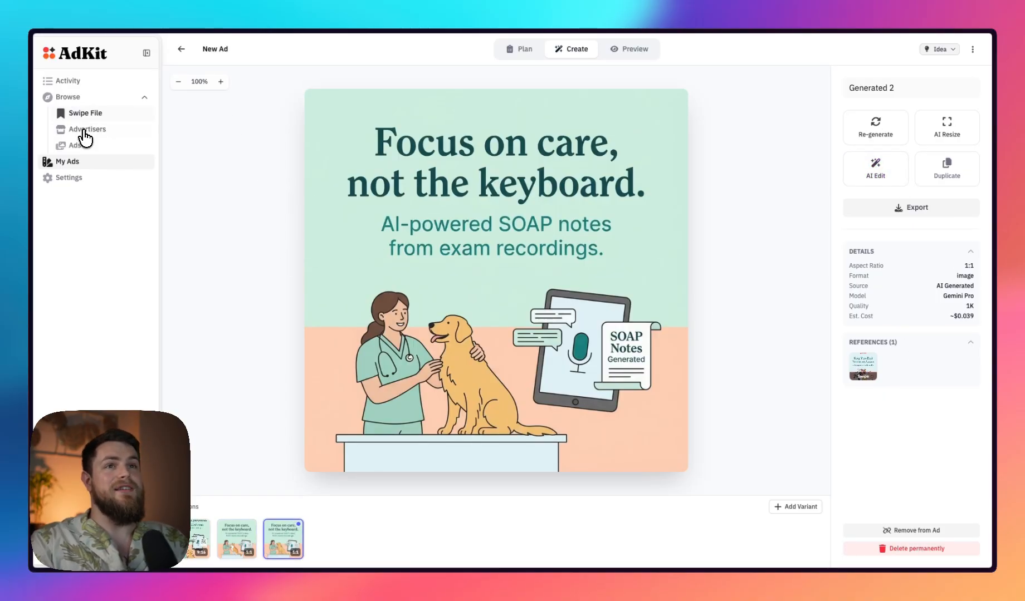
Look through the ads from all advertisers, and reopen the generated dog ad from the list of own ads
click(73, 161)
click(75, 145)
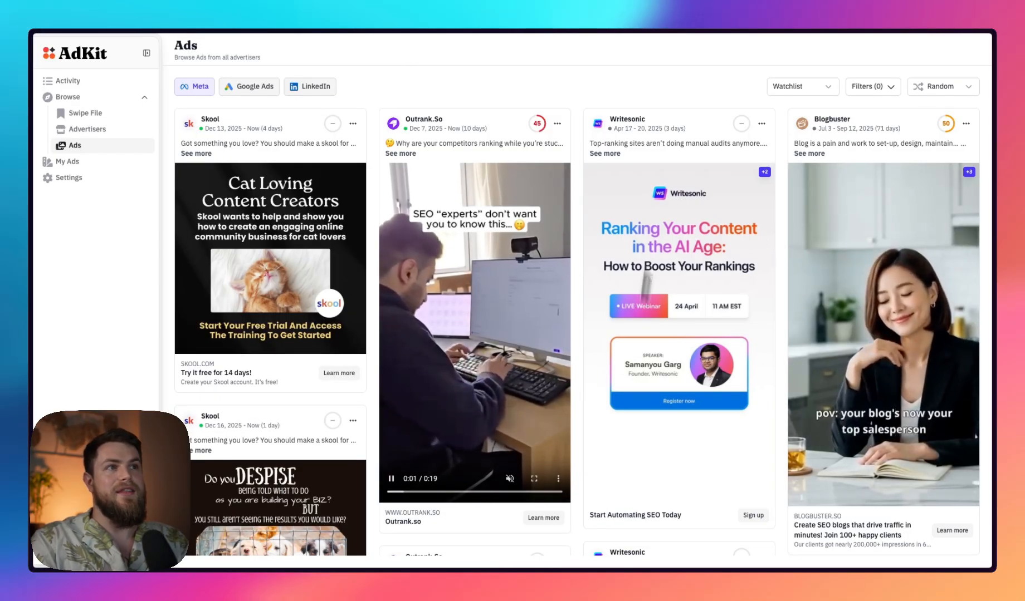
click(90, 163)
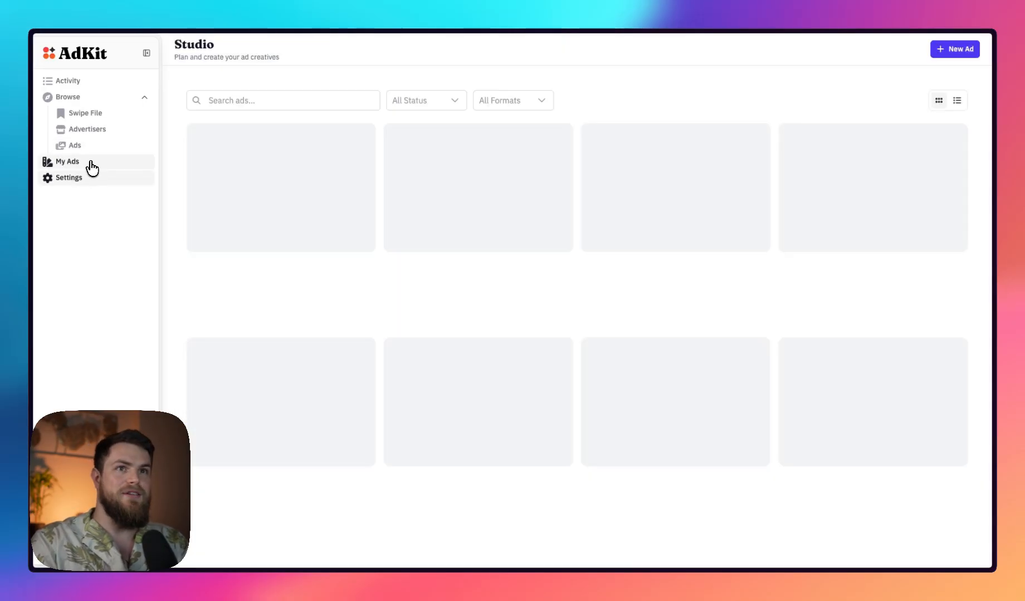
click(281, 206)
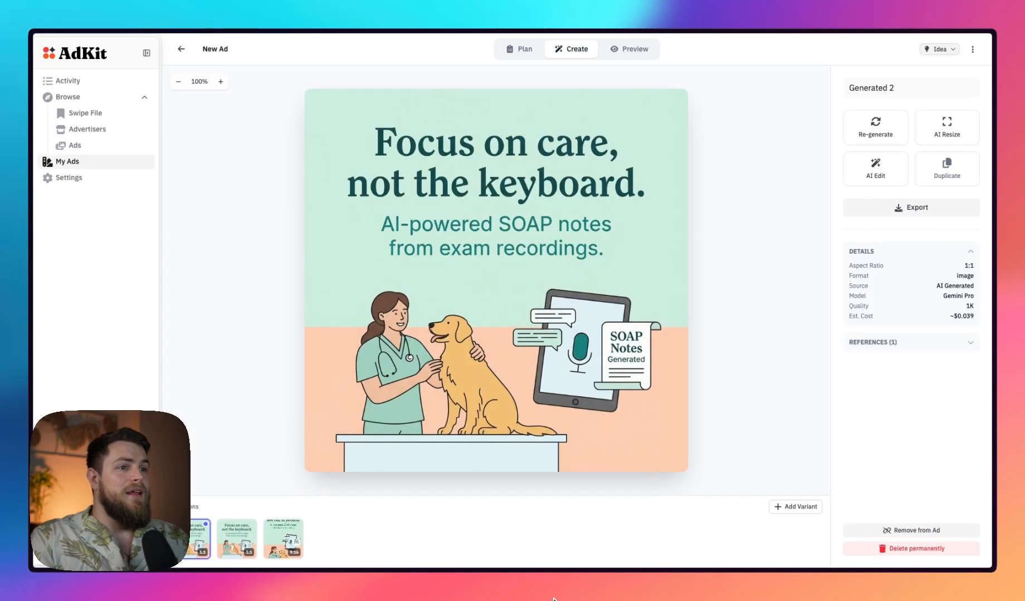